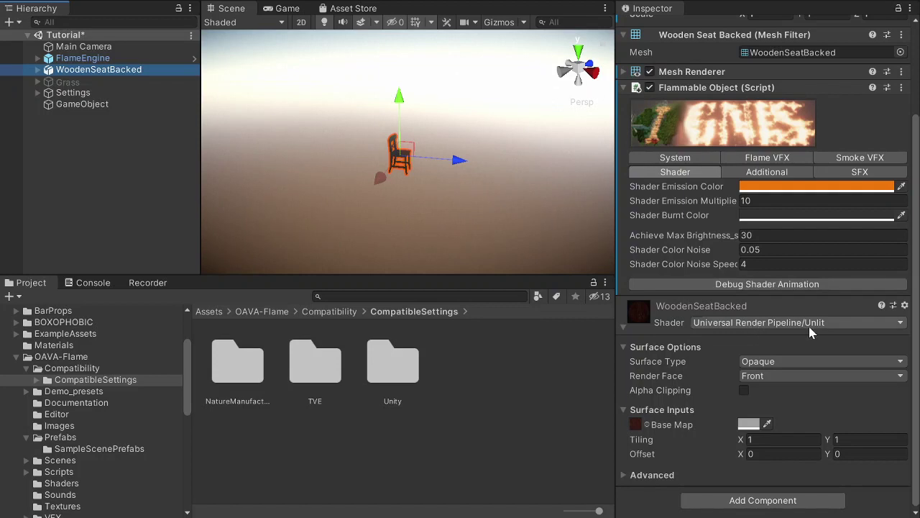
Preview the chair's burn shader animation with fire spread at 0.335, then stop it
click(778, 286)
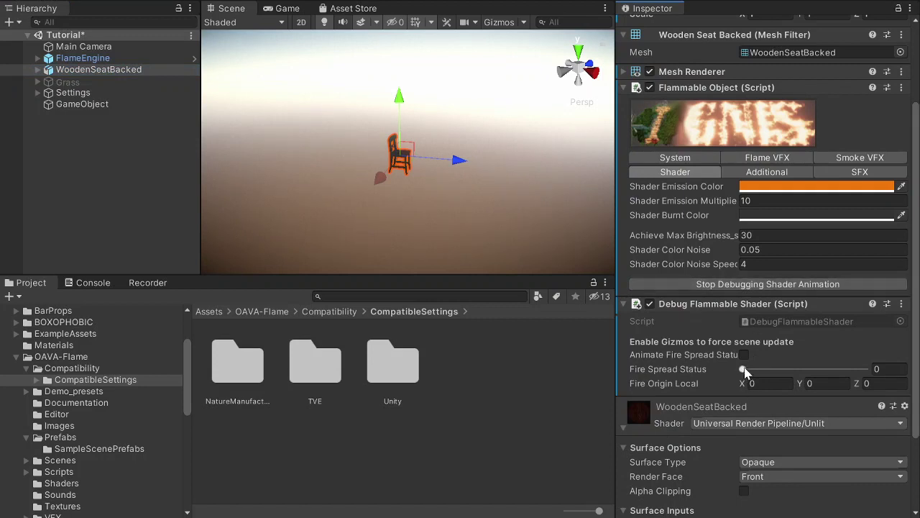
mouse_move(745, 370)
mouse_down()
mouse_move(798, 373)
mouse_move(743, 373)
mouse_up()
click(764, 286)
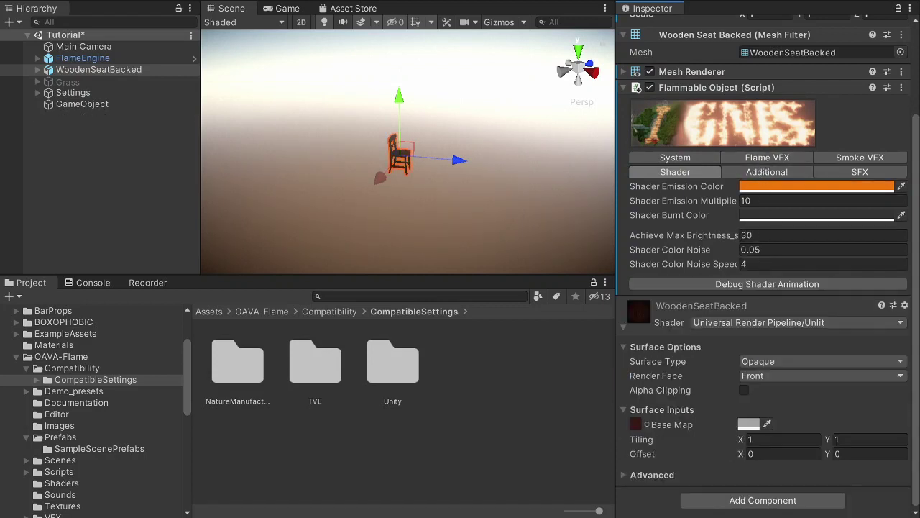
On the Flame VFX tab, preview the flames on the chair, then stop the flames debugging
click(778, 160)
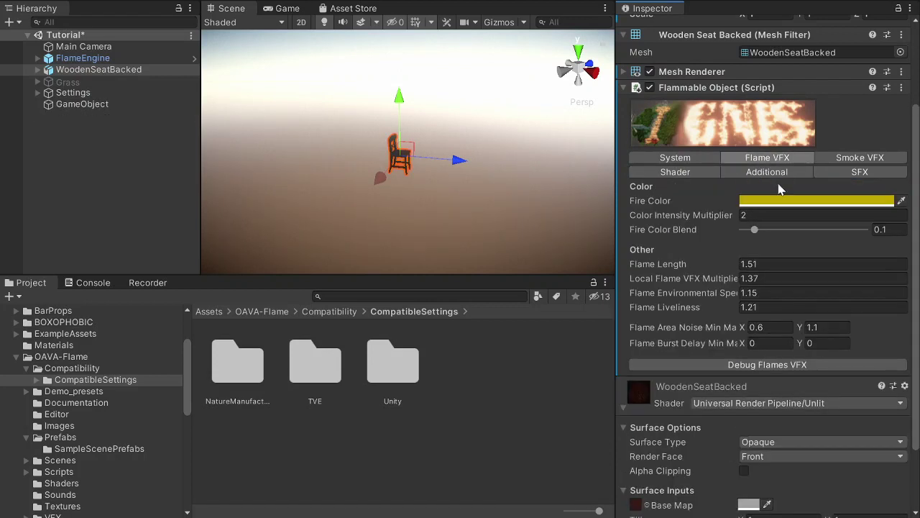
click(770, 365)
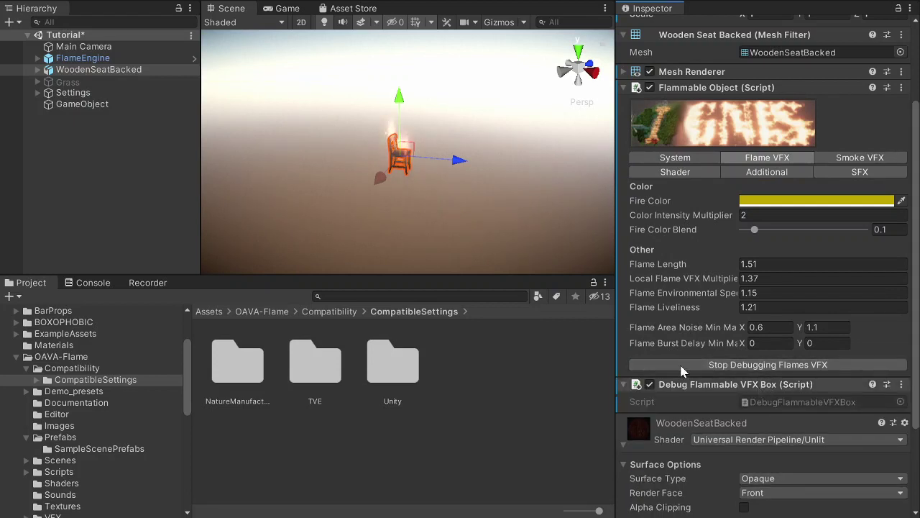
click(760, 366)
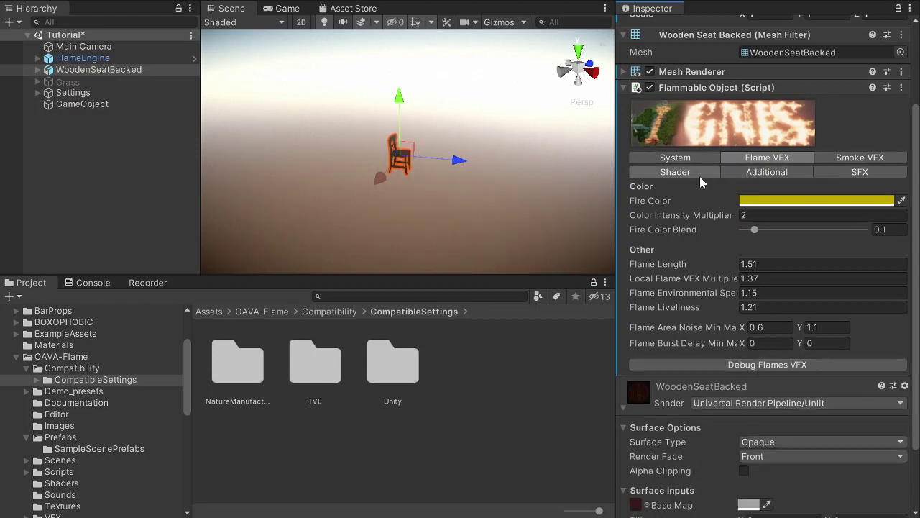
scroll(727, 263, down, 3)
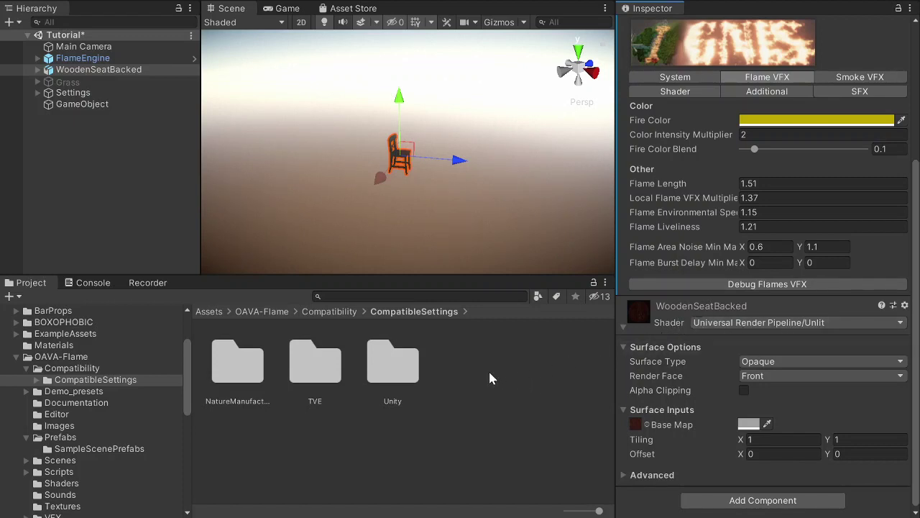
Create an OAVA shader compatibility asset in CompatibleSettings named UnlitExample
right_click(447, 376)
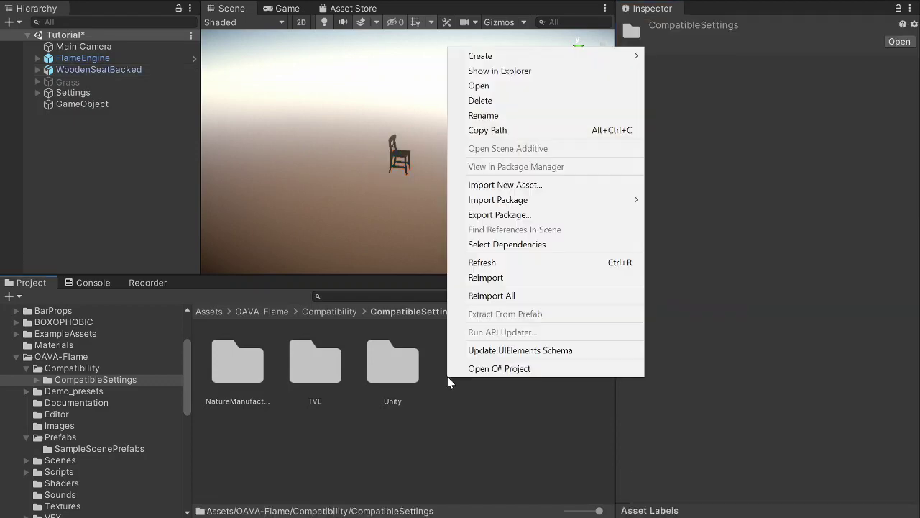
mouse_move(515, 64)
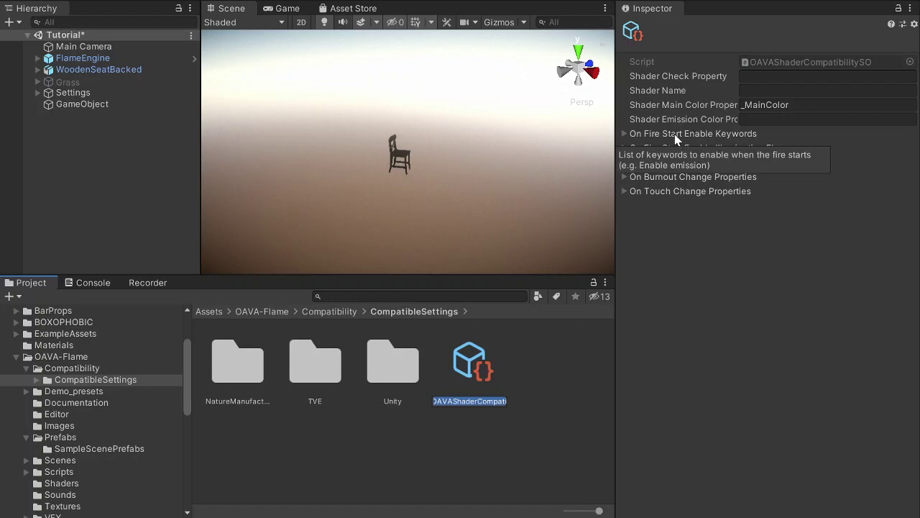
text(Un)
text(i)
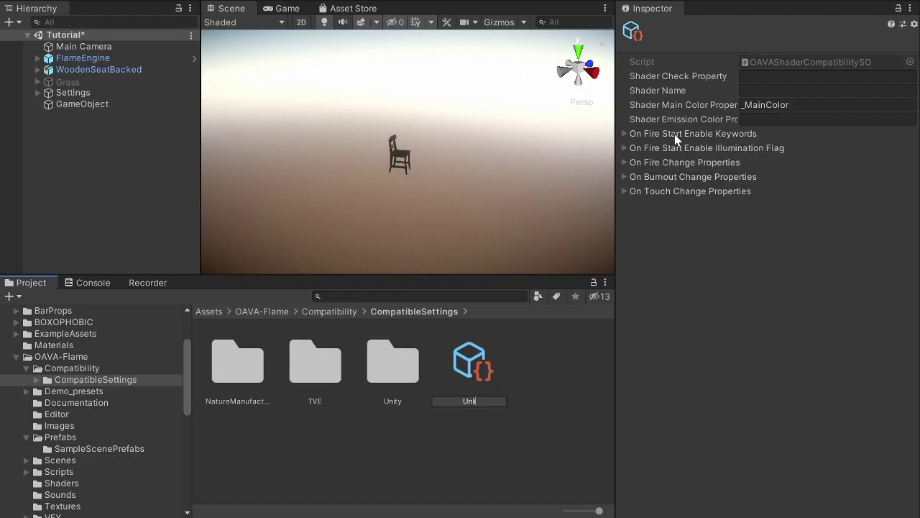
text(itExample)
click(674, 134)
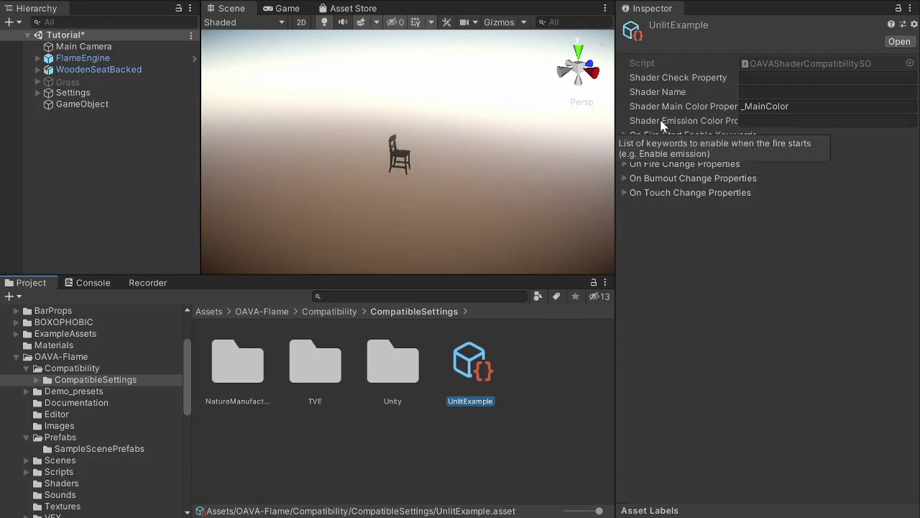
Select WoodenSeatBacked and locate its material's Universal Render Pipeline/Unlit shader to view _BaseColor
click(105, 70)
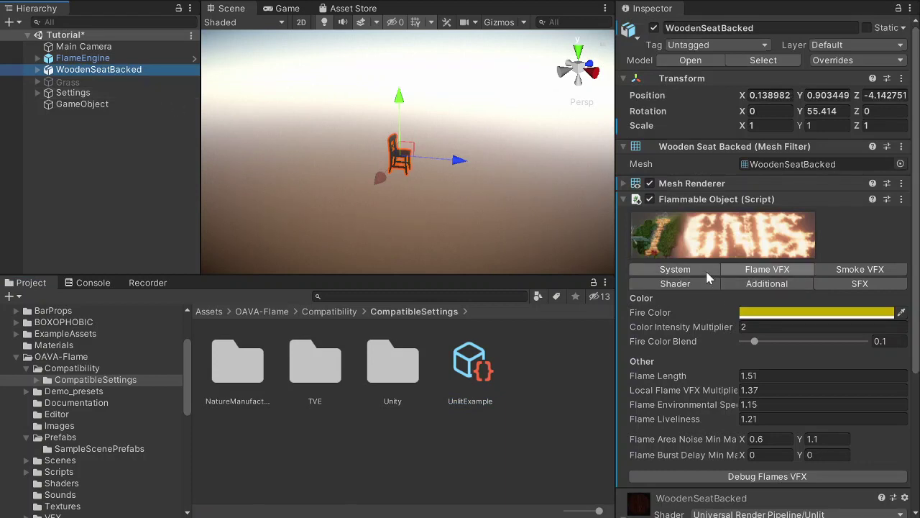
scroll(718, 302, down, 5)
right_click(684, 310)
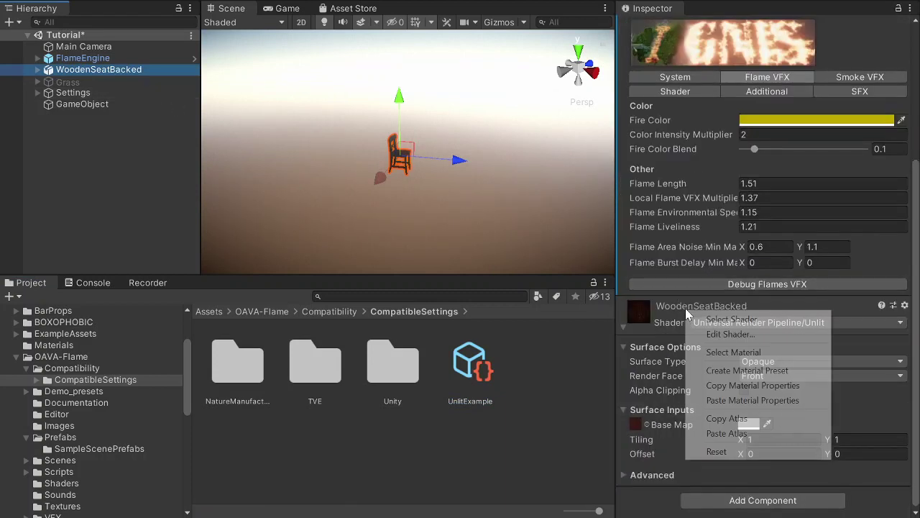
click(731, 319)
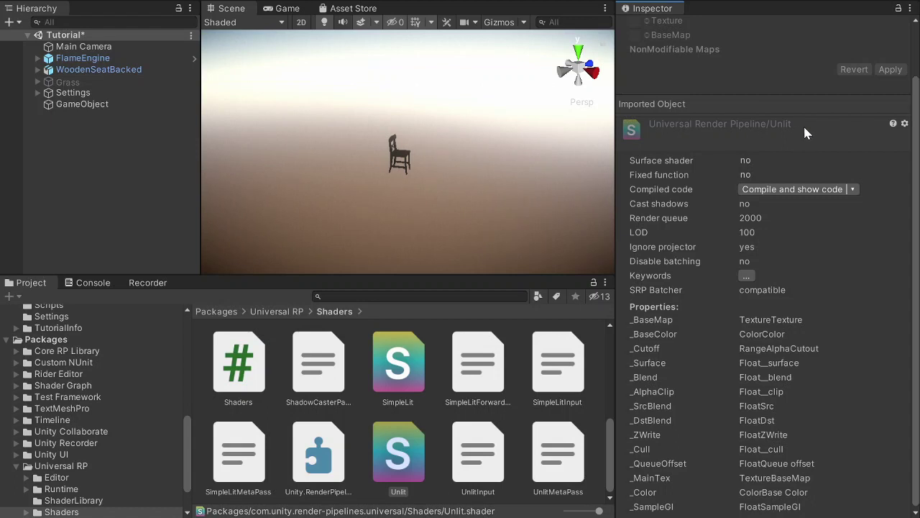
scroll(71, 378, up, 10)
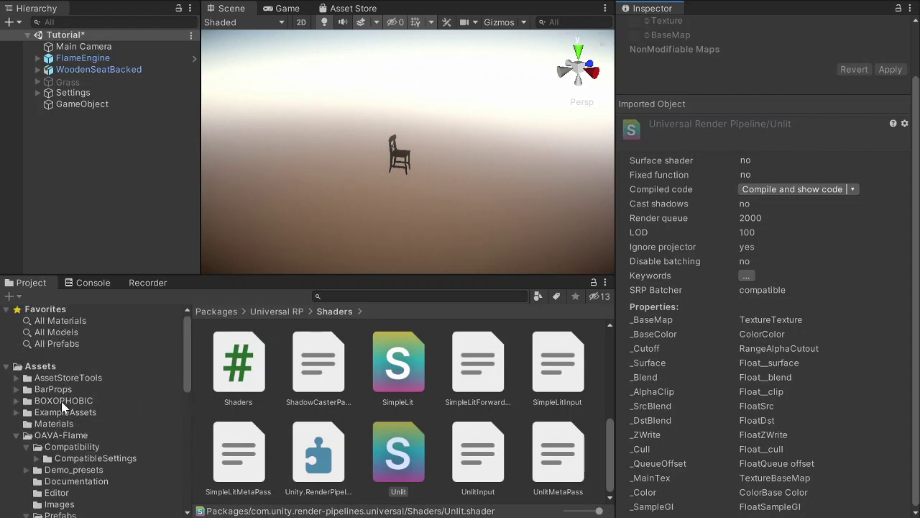
Set UnlitExample's Shader Name to Universal Render Pipeline/Unlit and main color property to _BaseColor
click(79, 458)
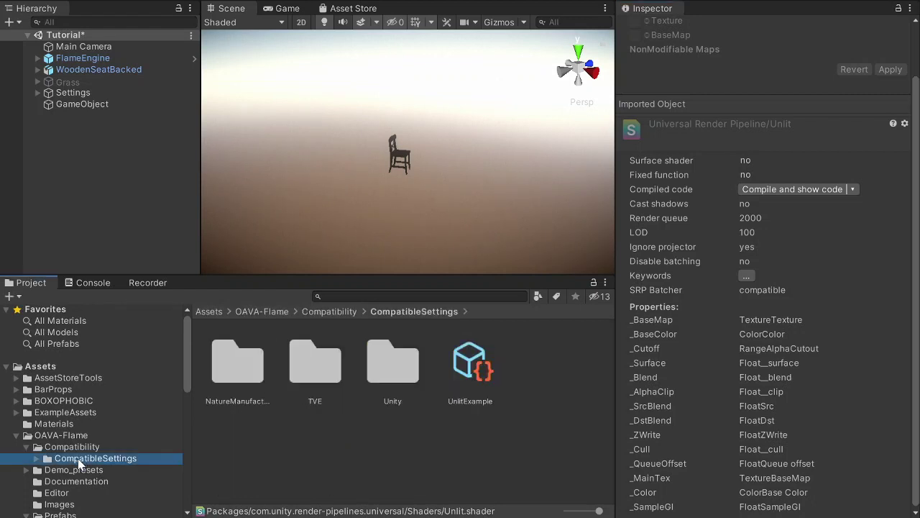
click(473, 370)
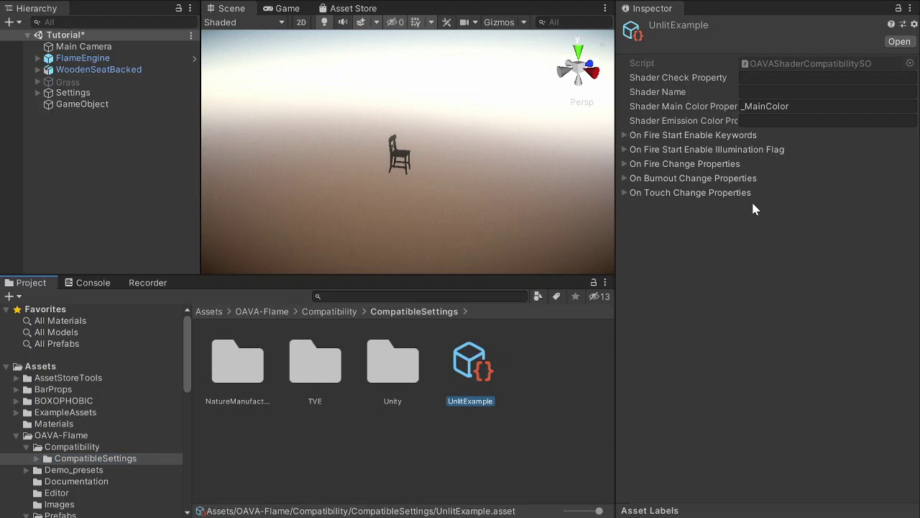
click(776, 91)
text(U)
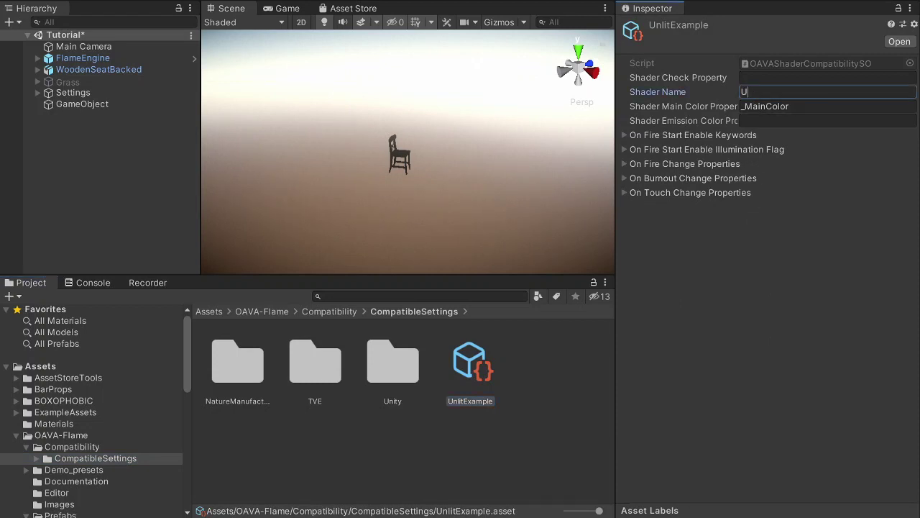
text(niversal Render Pipeline/)
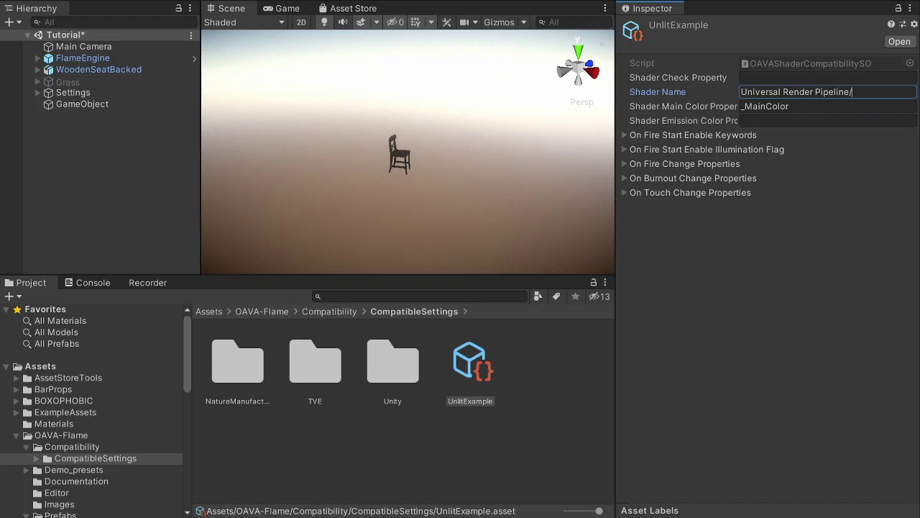
text(Unlit)
key(Tab)
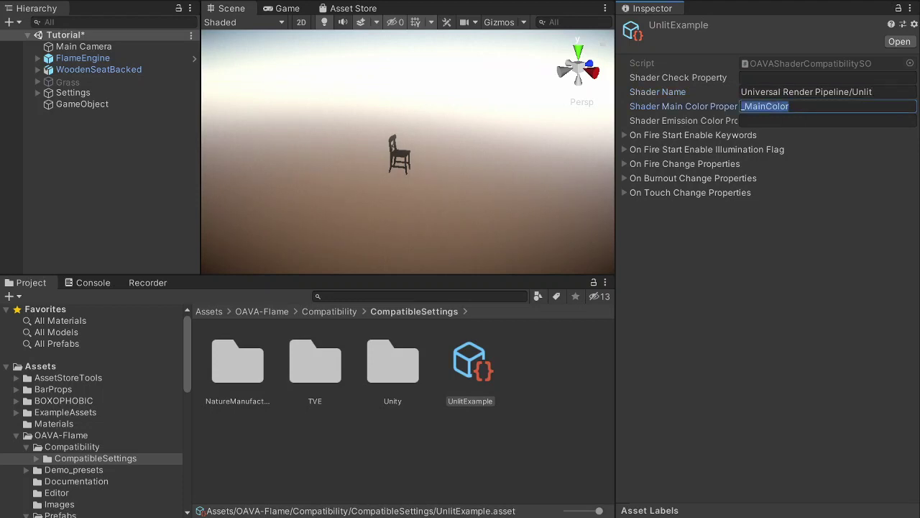
text(_)
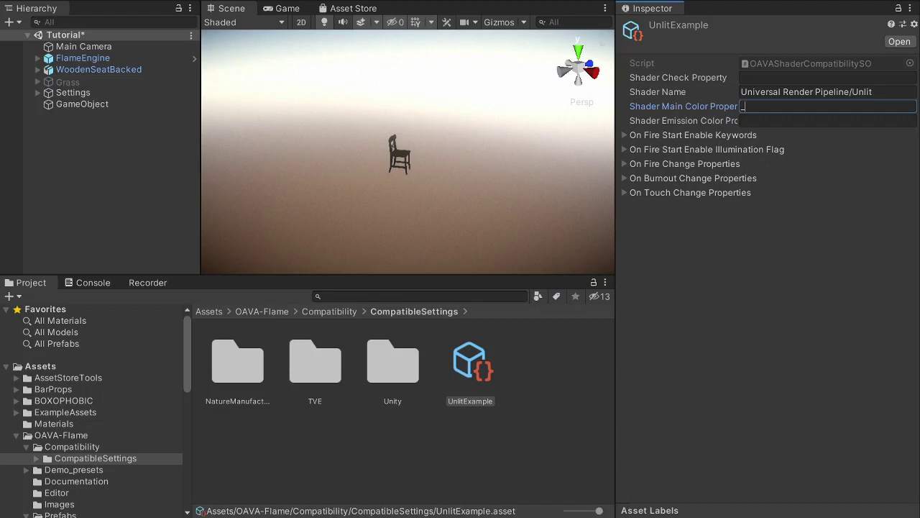
text(BaseColor)
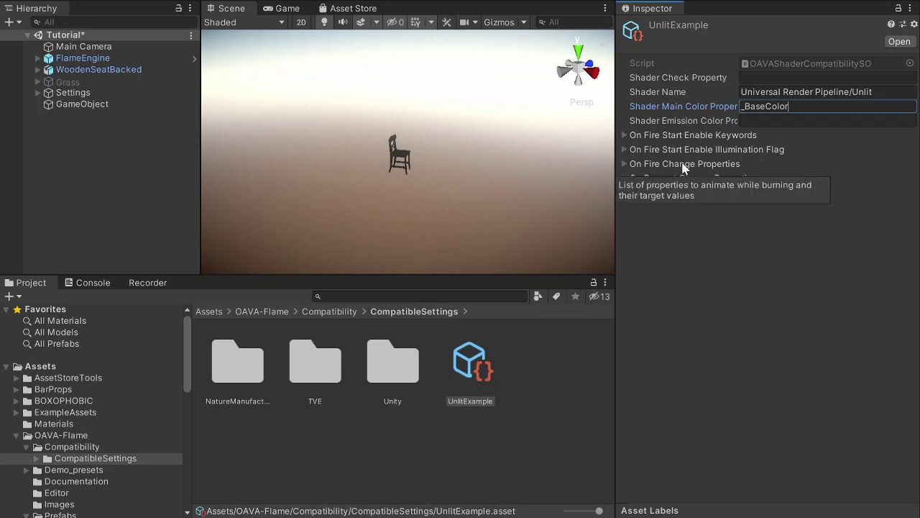
Give UnlitExample's On Fire Change Properties a size of 1, inspect Element 0, then collapse the list
click(683, 165)
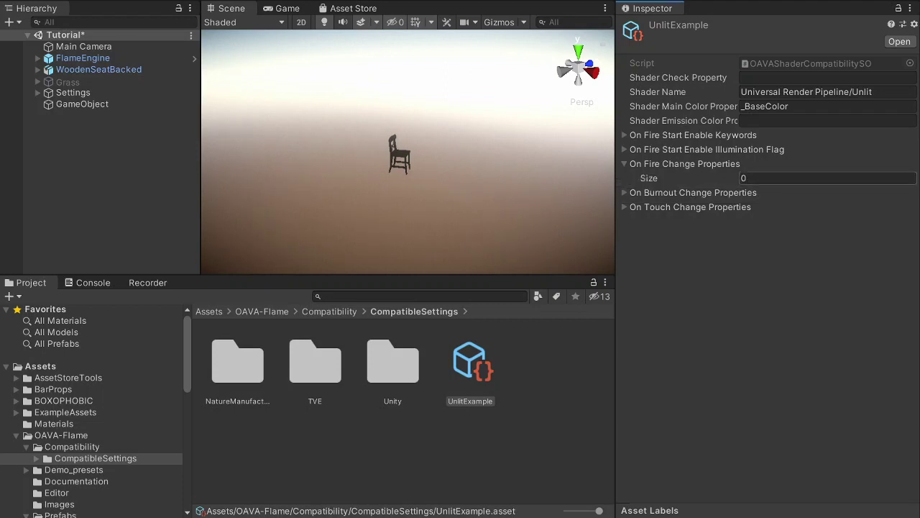
click(790, 178)
text(1)
key(Return)
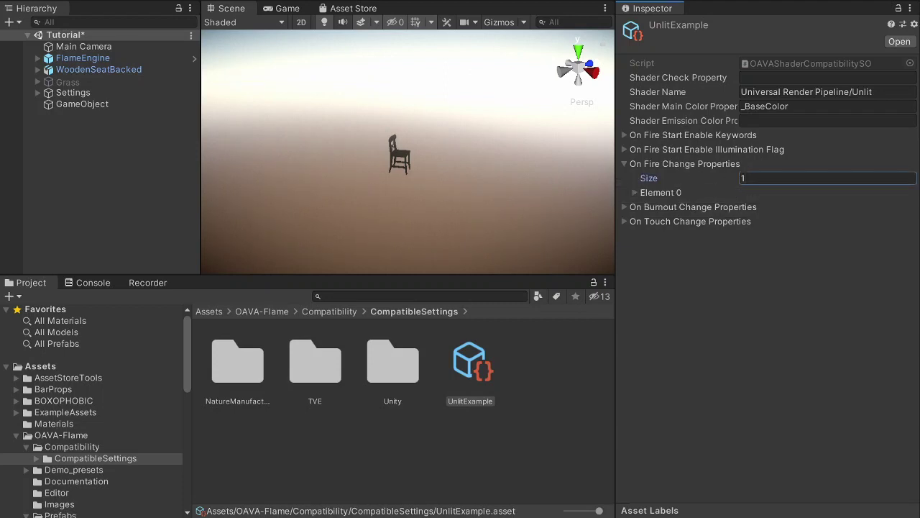
click(669, 193)
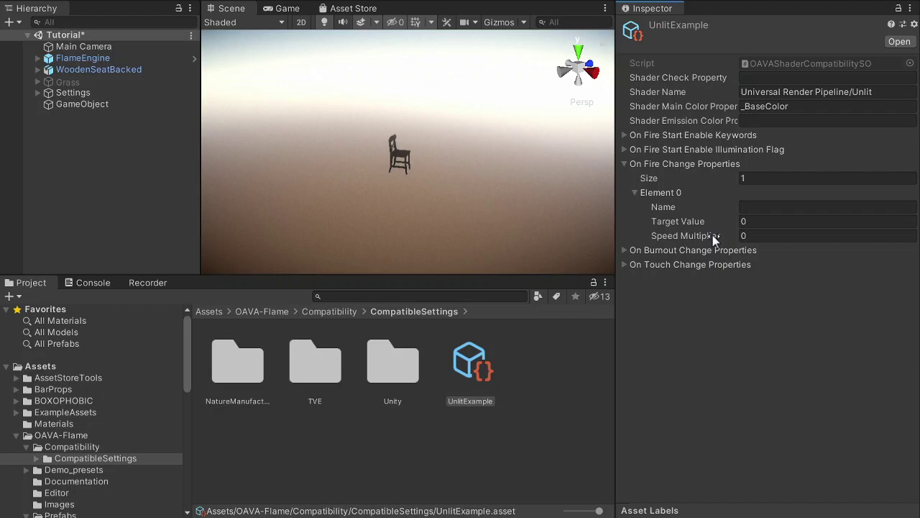
mouse_move(704, 235)
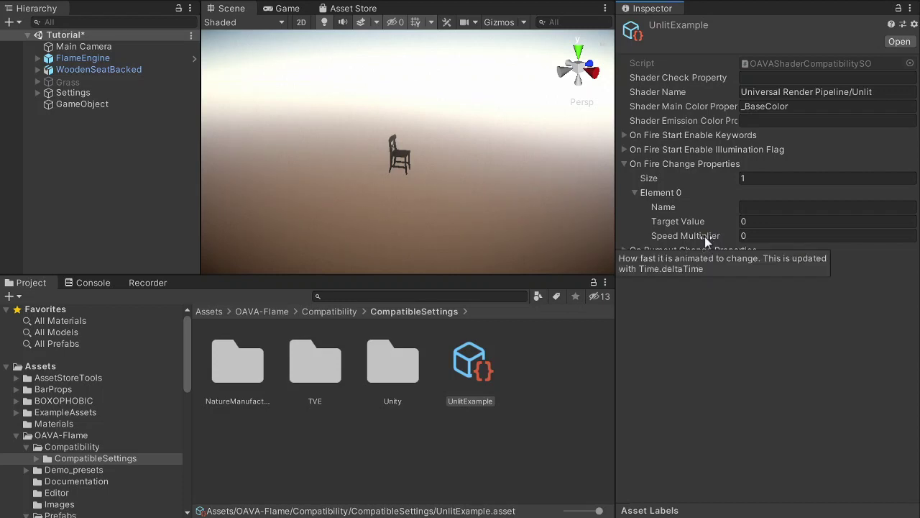
mouse_move(634, 166)
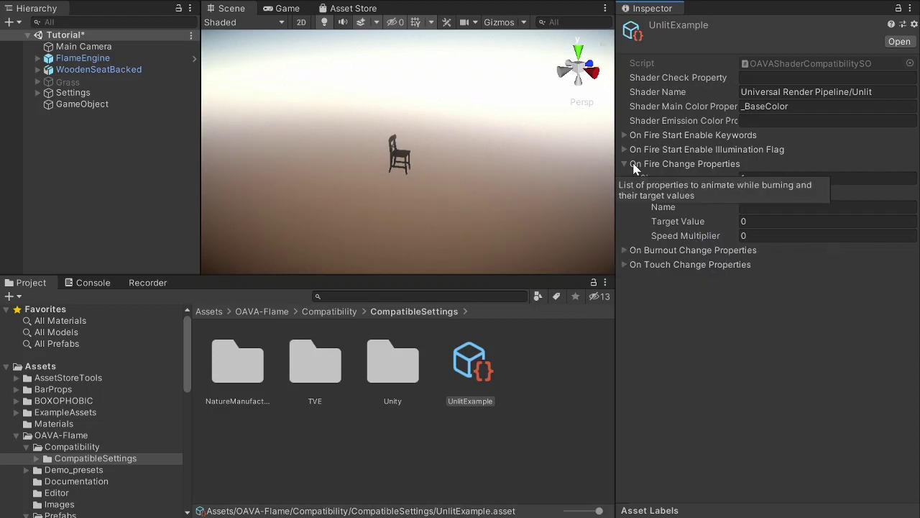
click(634, 165)
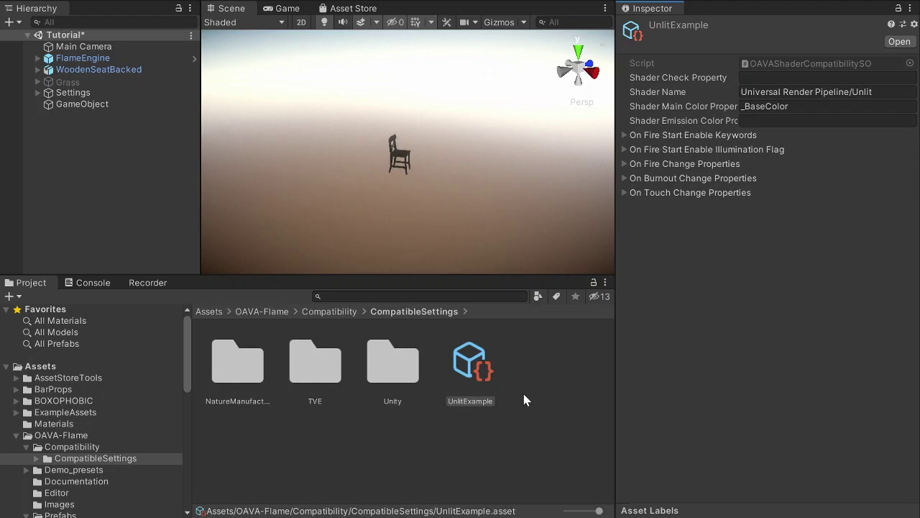
Drag the UnlitExample asset into FlameEngine's Compatible Shaders list as Element 12
click(80, 57)
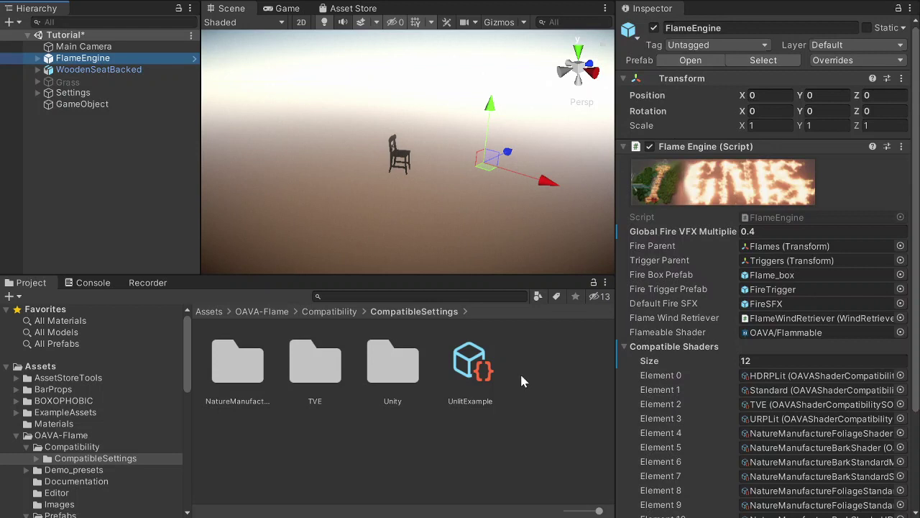
drag(471, 367, 656, 350)
scroll(657, 346, down, 3)
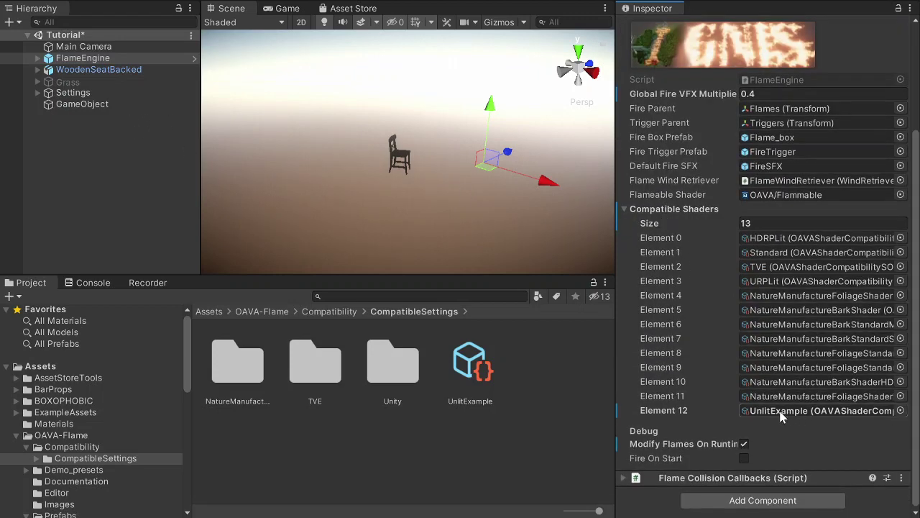
On WoodenSeatBacked, preview the fire shader at fire spread 0.082 and start the Flames VFX preview
click(623, 209)
click(108, 69)
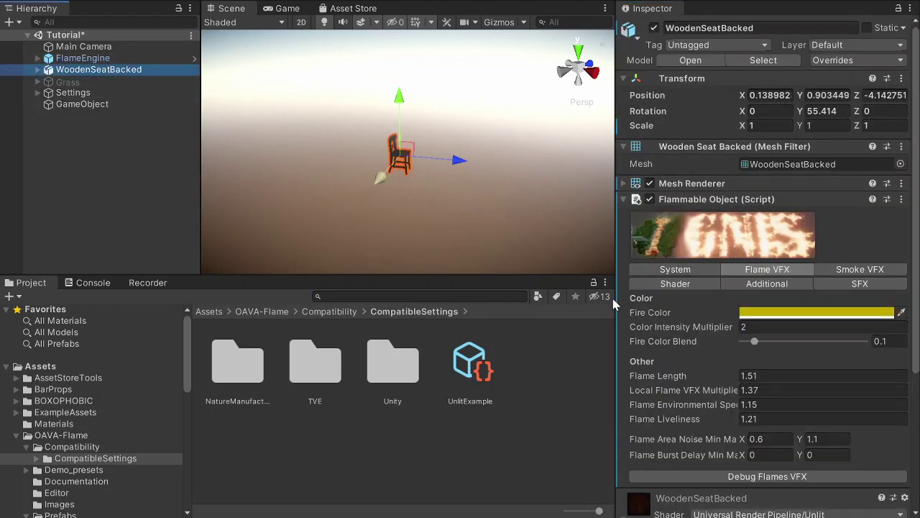
scroll(787, 424, down, 5)
click(675, 153)
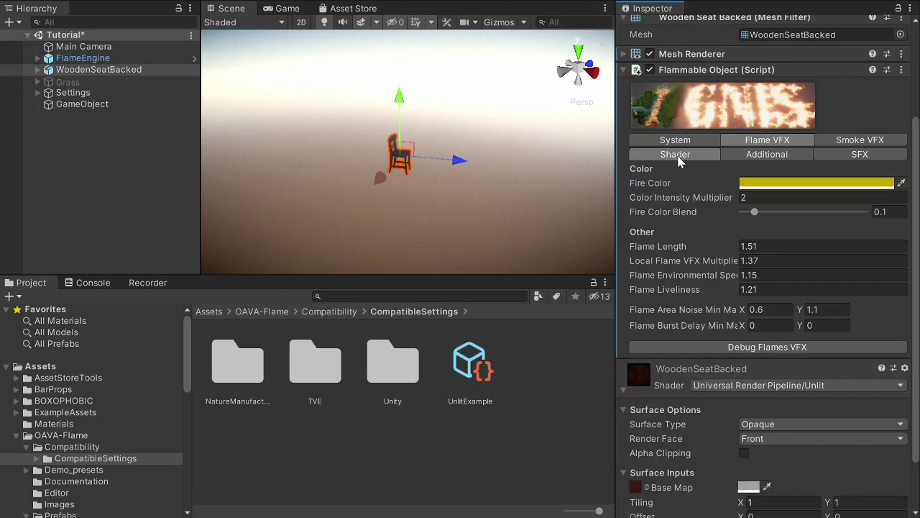
click(745, 285)
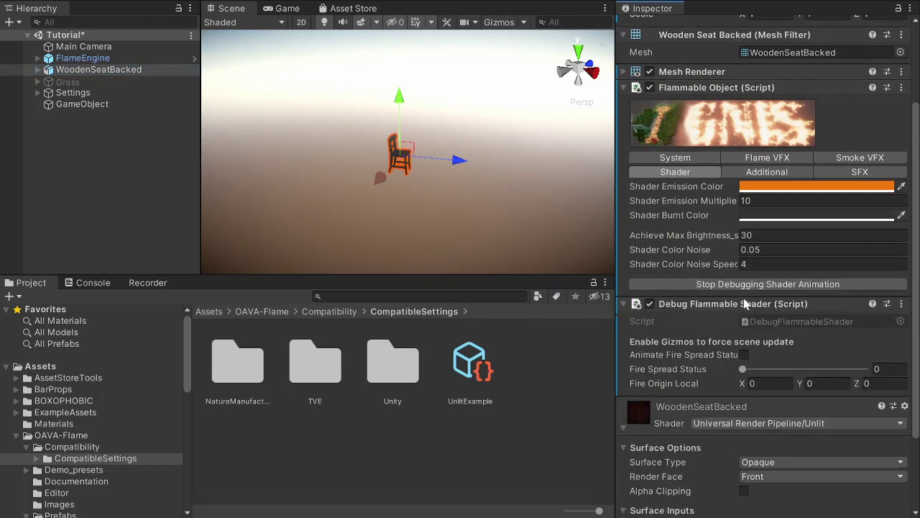
scroll(745, 293, down, 3)
click(751, 268)
drag(752, 269, 754, 273)
click(770, 56)
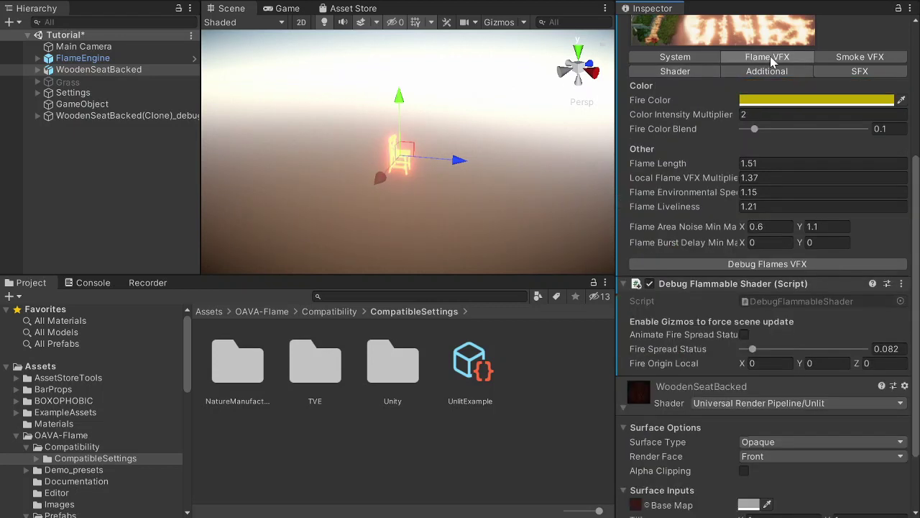
click(775, 265)
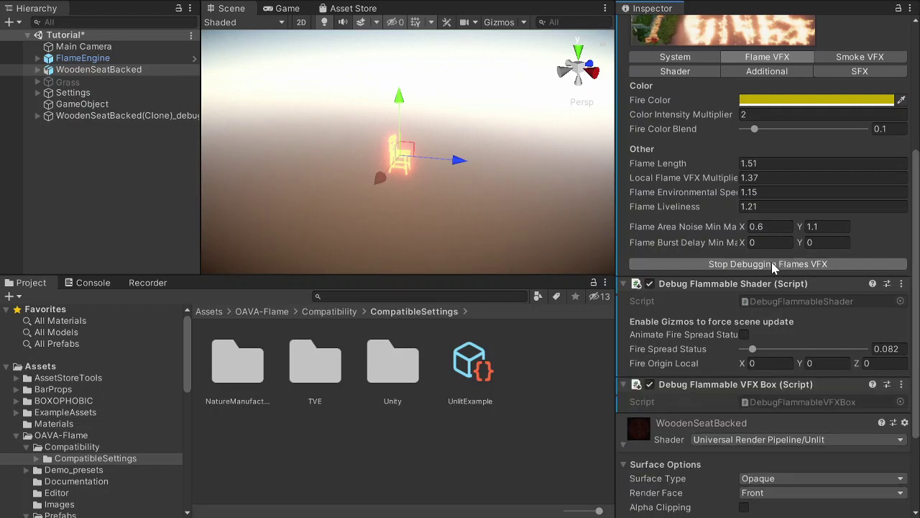
On the Shader tab, adjust Fire Spread Status to 0.552 and Shader Emission Multiplier to 4.82
click(675, 72)
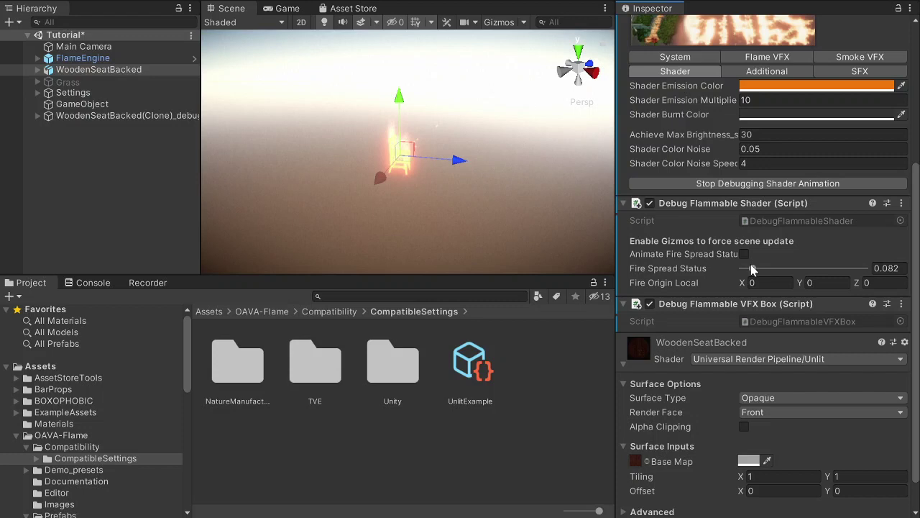
drag(753, 271, 750, 270)
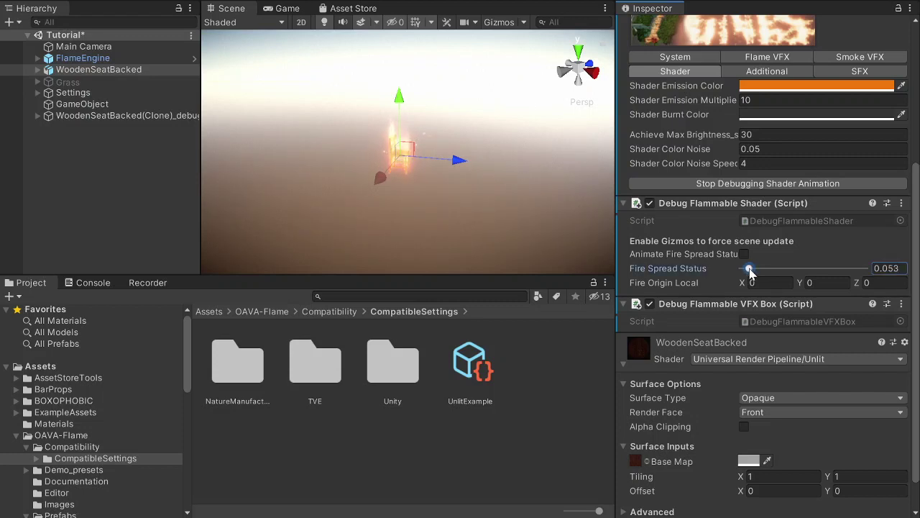
click(710, 103)
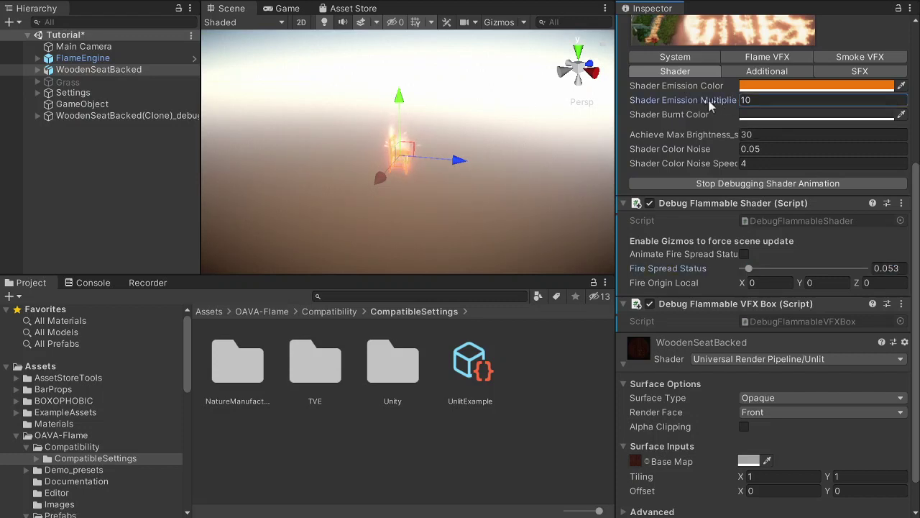
drag(709, 103, 522, 115)
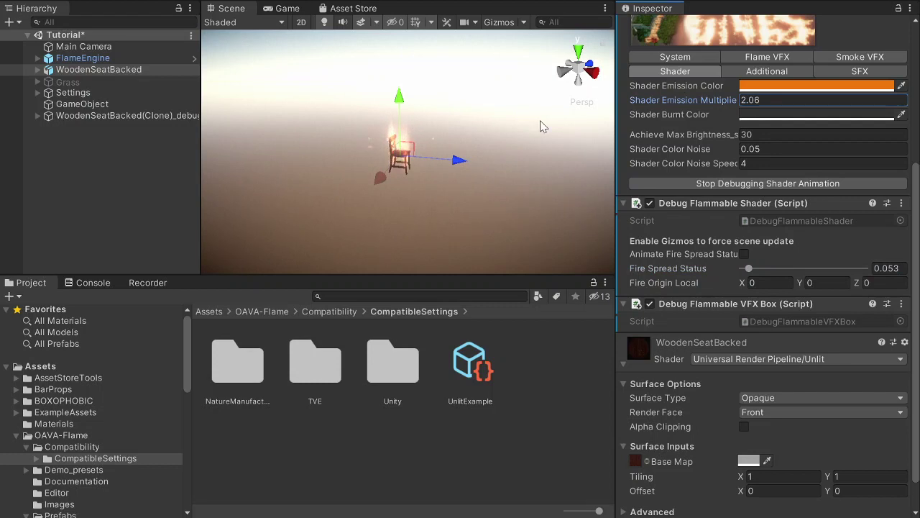
drag(750, 269, 811, 276)
click(699, 97)
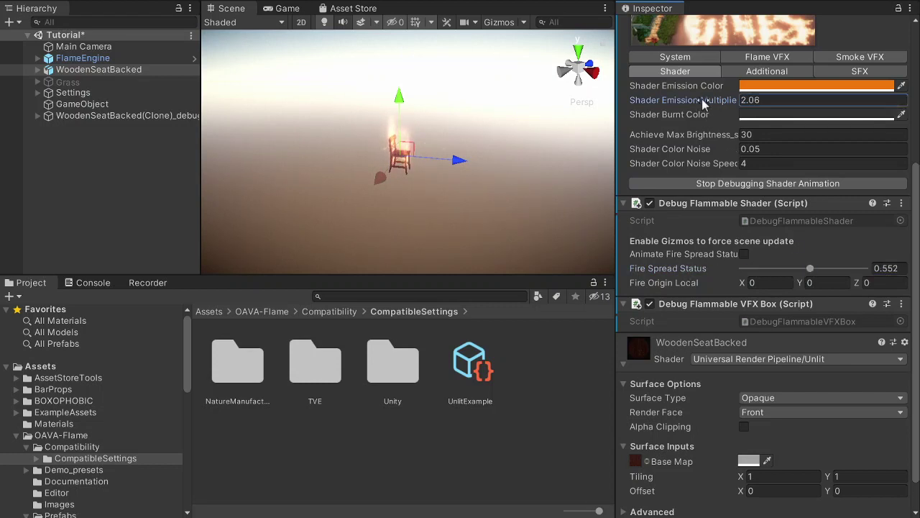
mouse_move(702, 98)
mouse_down()
mouse_move(728, 101)
mouse_move(717, 100)
mouse_up()
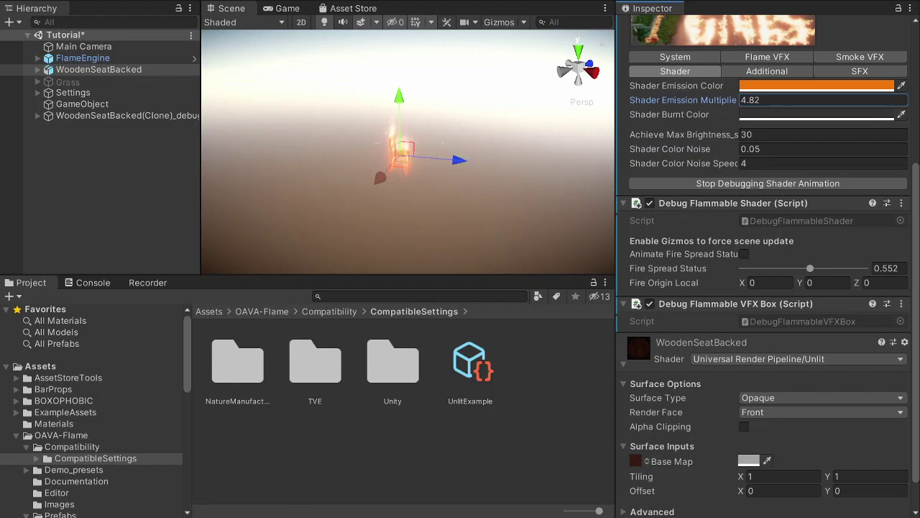
mouse_move(478, 517)
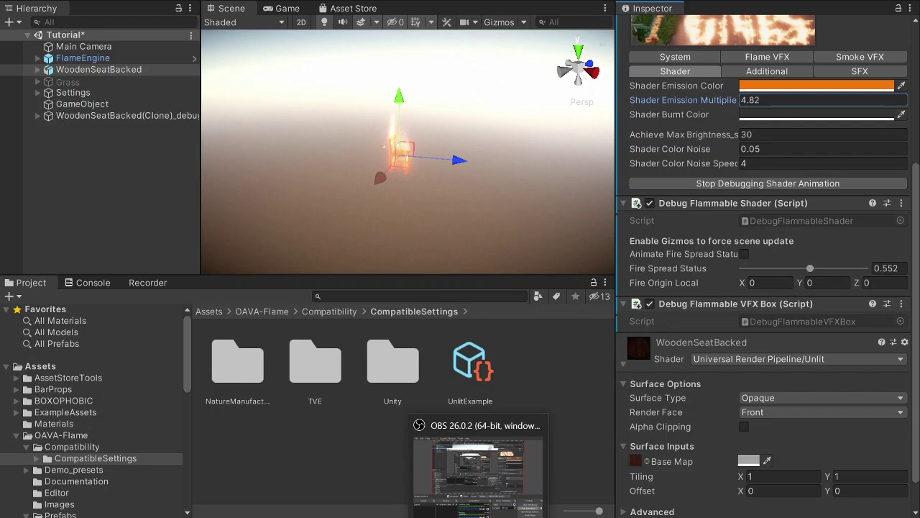